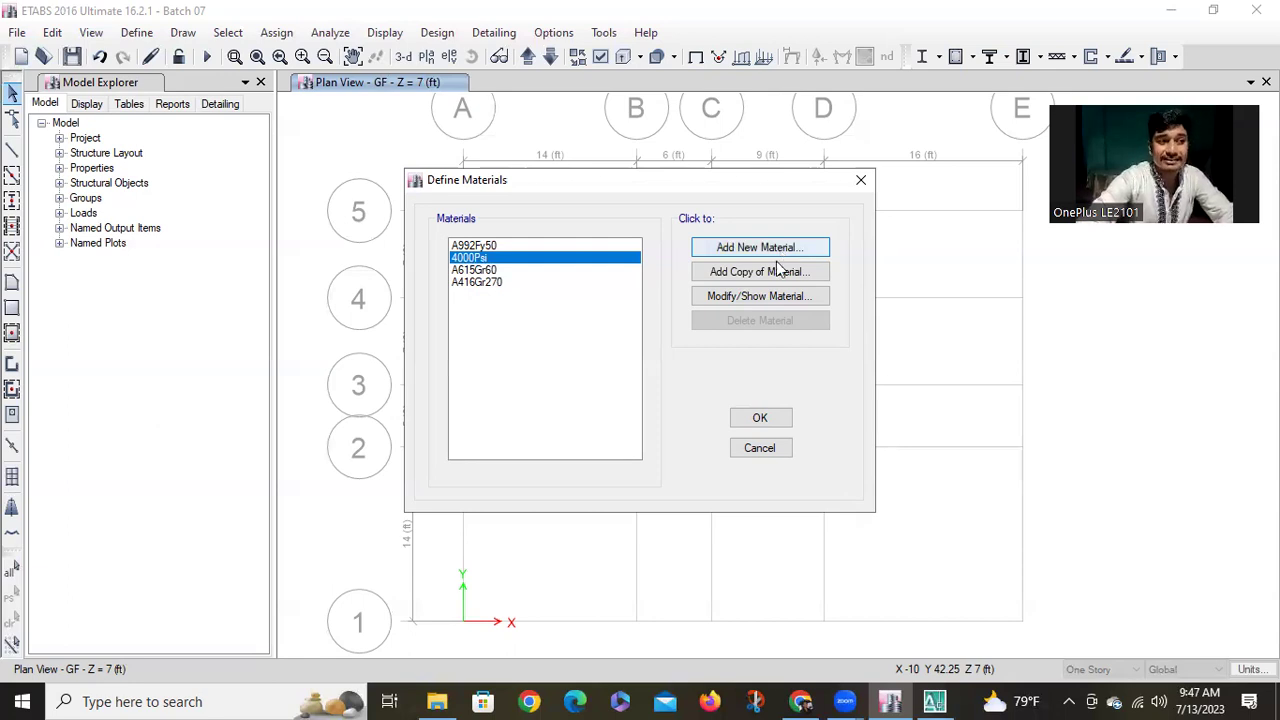
Add a new United States concrete material with the Customary standard and grade f'c 3000 psi
{"action": "left_click", "coordinate": [765, 296]}
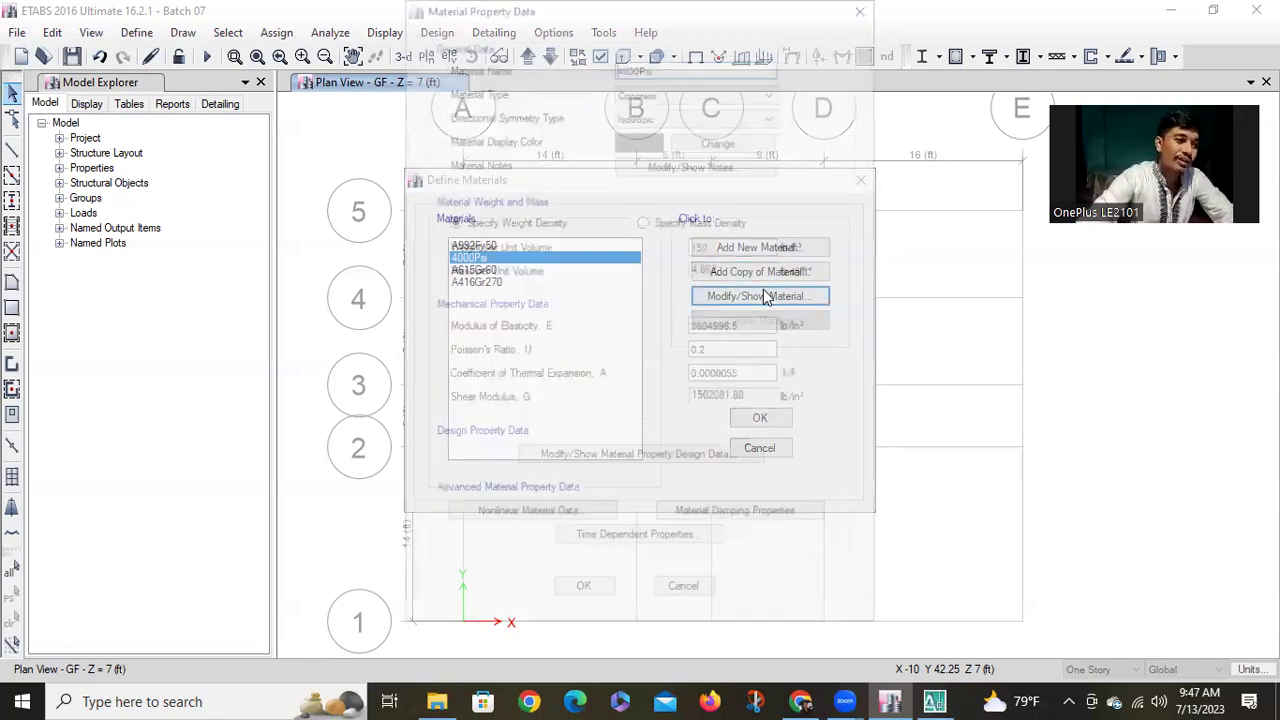
{"action": "left_click", "coordinate": [684, 589]}
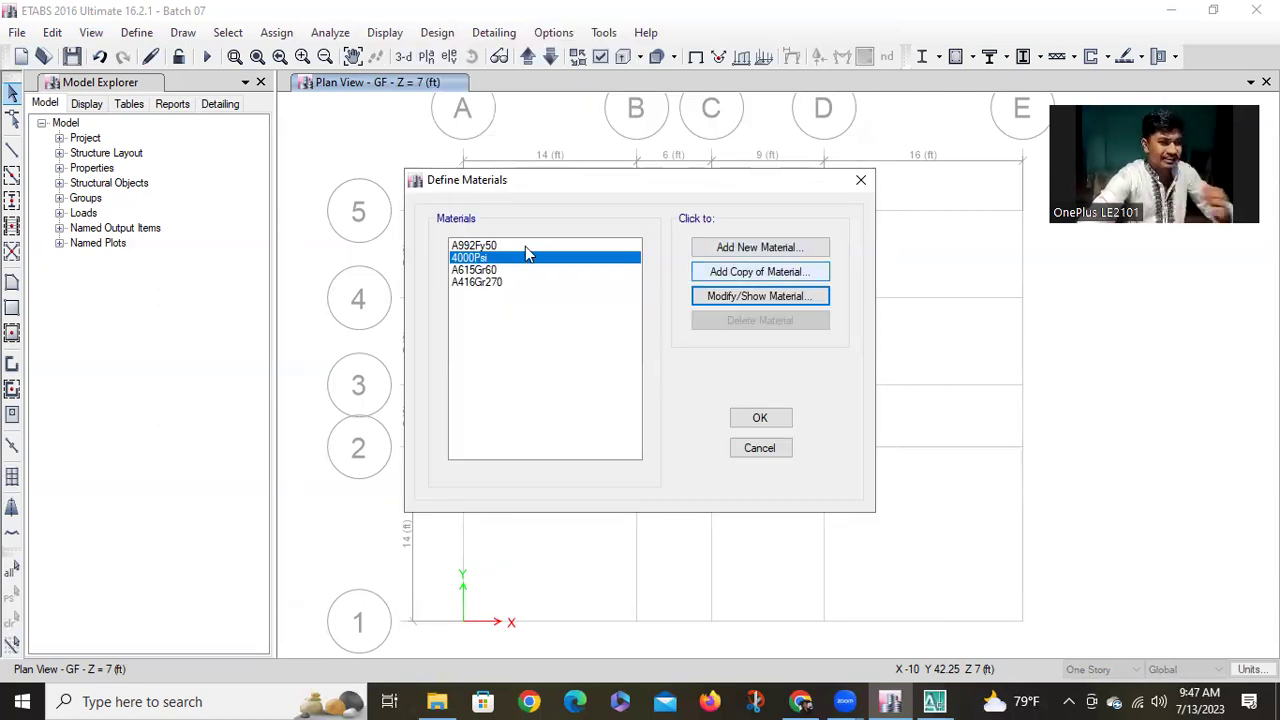
{"action": "left_click", "coordinate": [800, 248]}
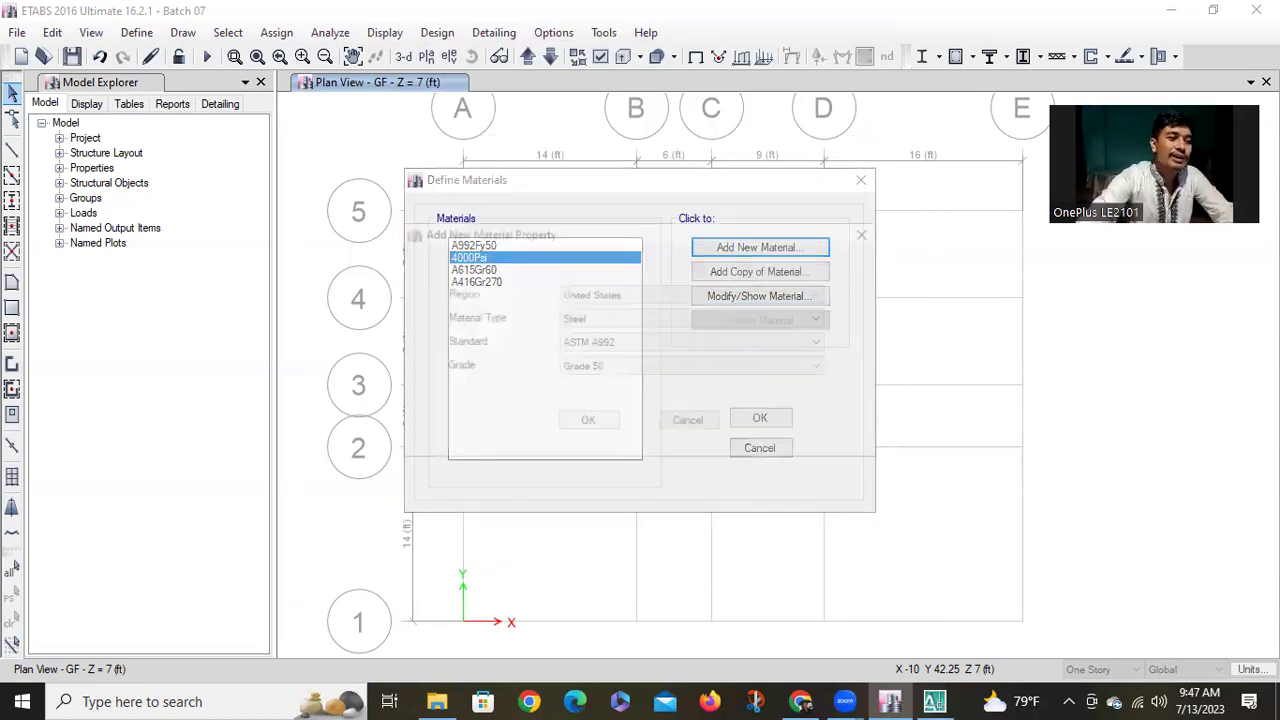
{"action": "left_click", "coordinate": [624, 318]}
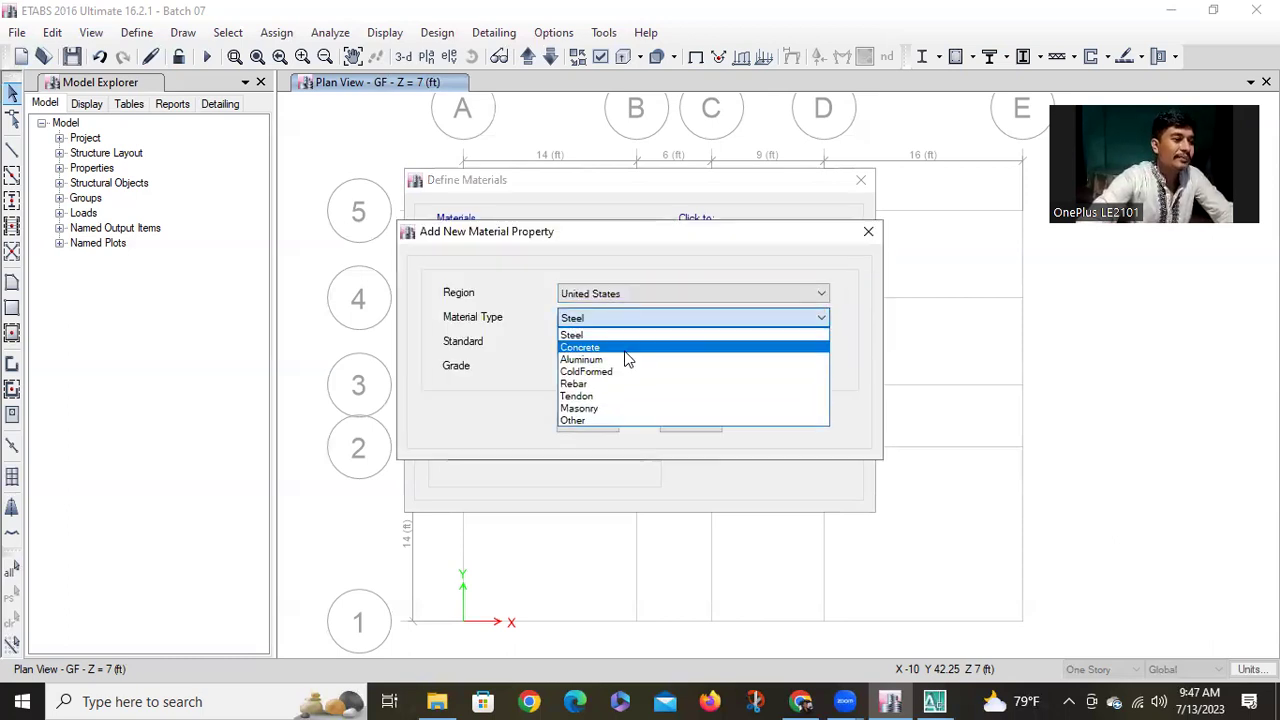
{"action": "left_click", "coordinate": [626, 347]}
{"action": "left_click", "coordinate": [623, 366]}
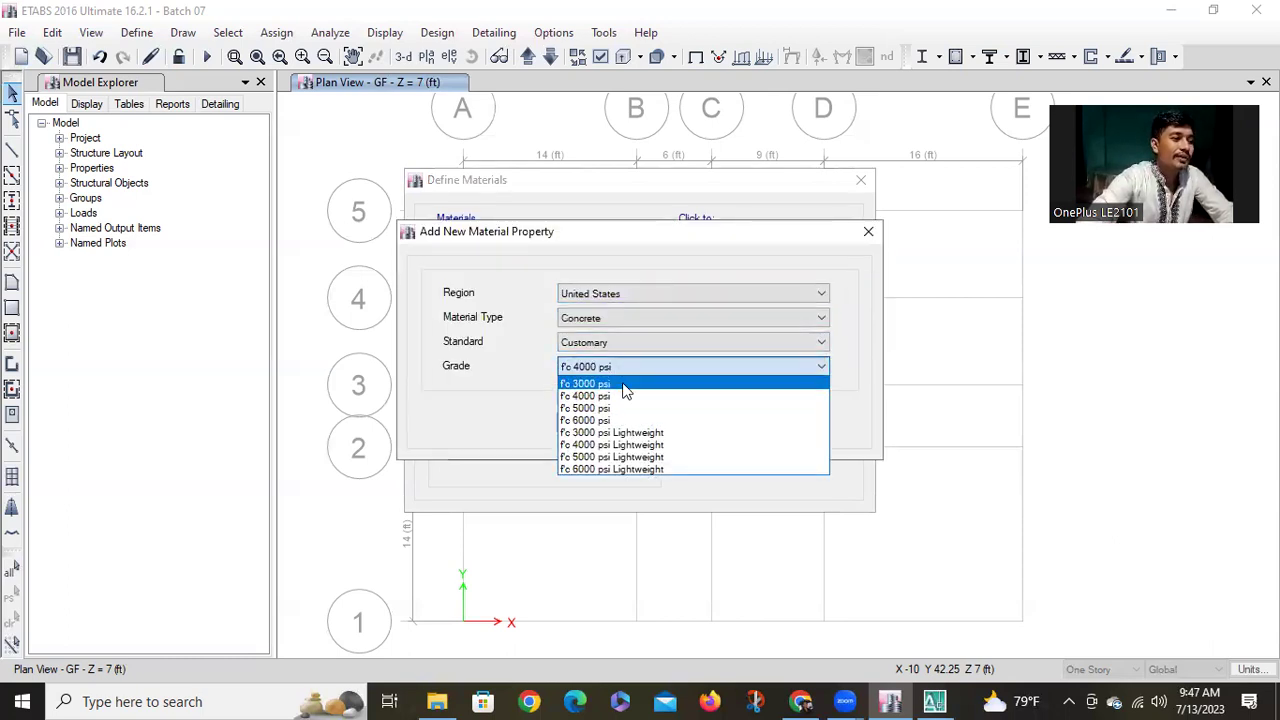
{"action": "left_click", "coordinate": [623, 381]}
{"action": "left_click", "coordinate": [585, 421]}
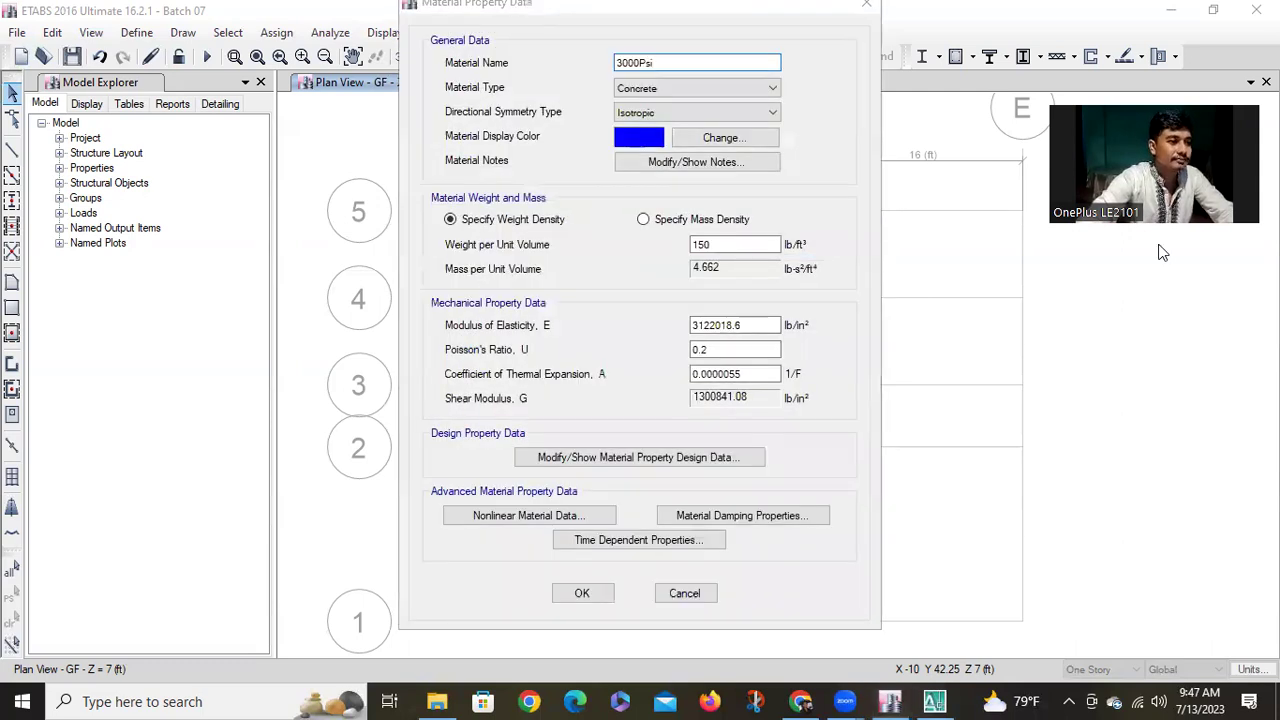
Rename the new concrete material as "Fc Colm 3000Psi"
{"action": "left_click", "coordinate": [680, 63]}
{"action": "key", "text": "BackSpace"}
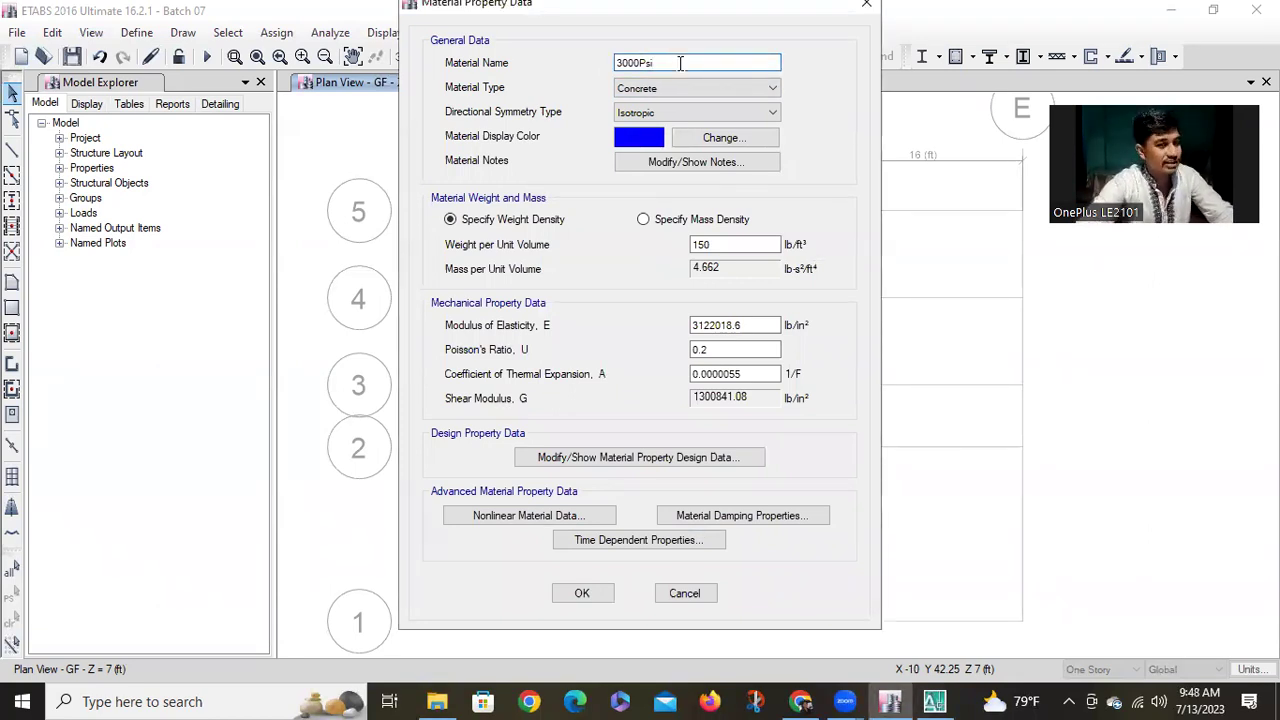
{"action": "type", "text": "i"}
{"action": "key", "text": "Tab"}
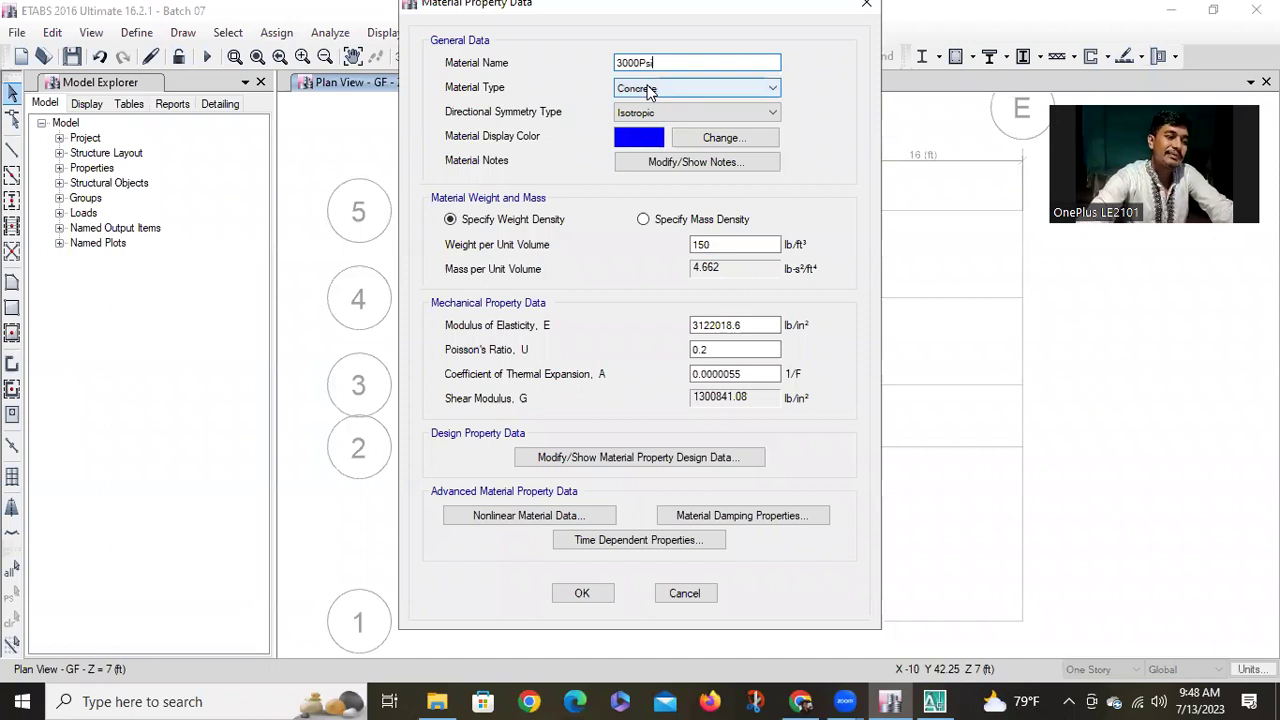
{"action": "key", "text": "shift+Tab"}
{"action": "key", "text": "BackSpace"}
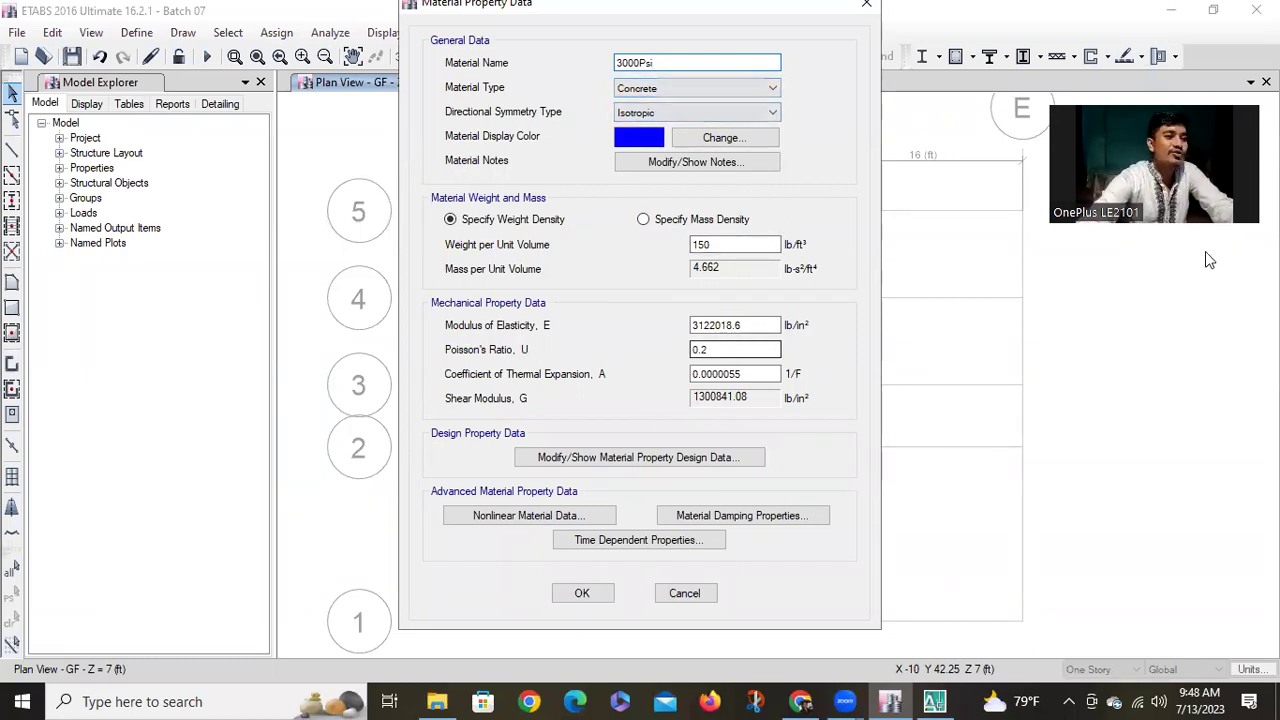
{"action": "left_click", "coordinate": [618, 62]}
{"action": "type", "text": "Fc Colm"}
{"action": "left_click", "coordinate": [726, 62]}
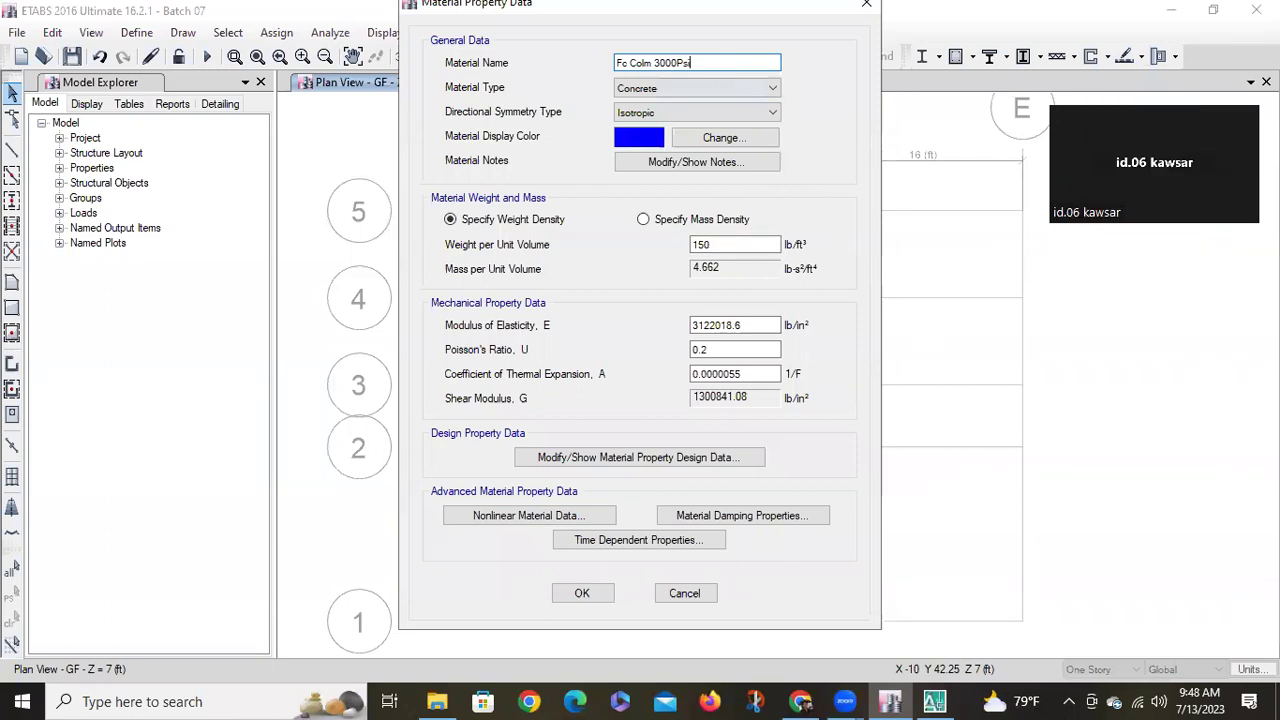
Insert "( stone )" after Colm in the material name so it reads "Fc Colm ( stone ) 3000Psi"
{"action": "left_click", "coordinate": [451, 219]}
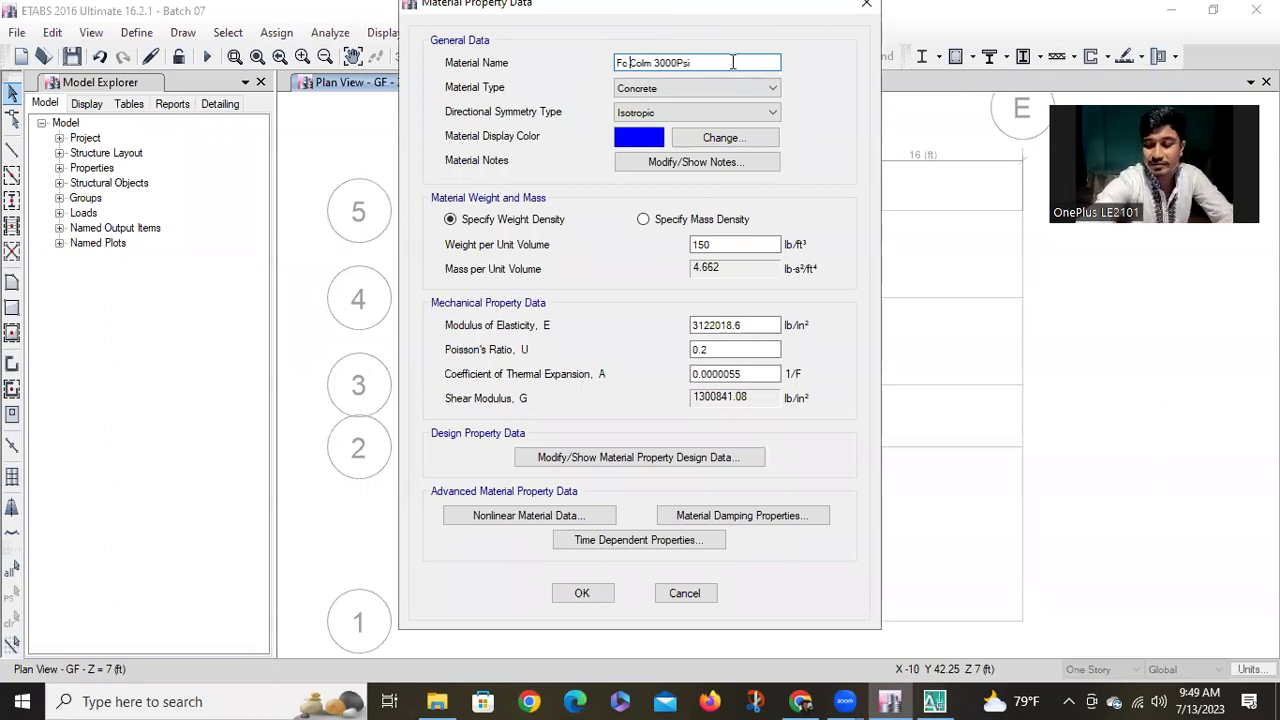
{"action": "double_click", "coordinate": [737, 247]}
{"action": "left_click", "coordinate": [738, 251]}
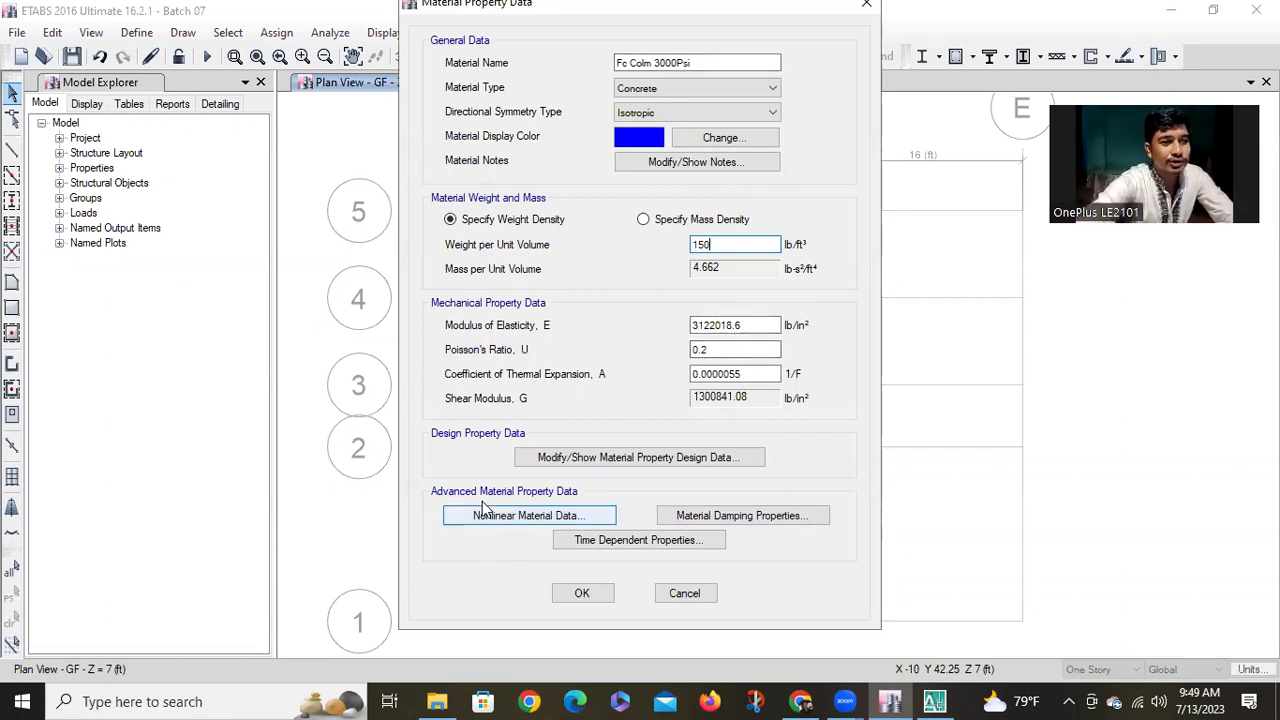
{"action": "left_click", "coordinate": [763, 321]}
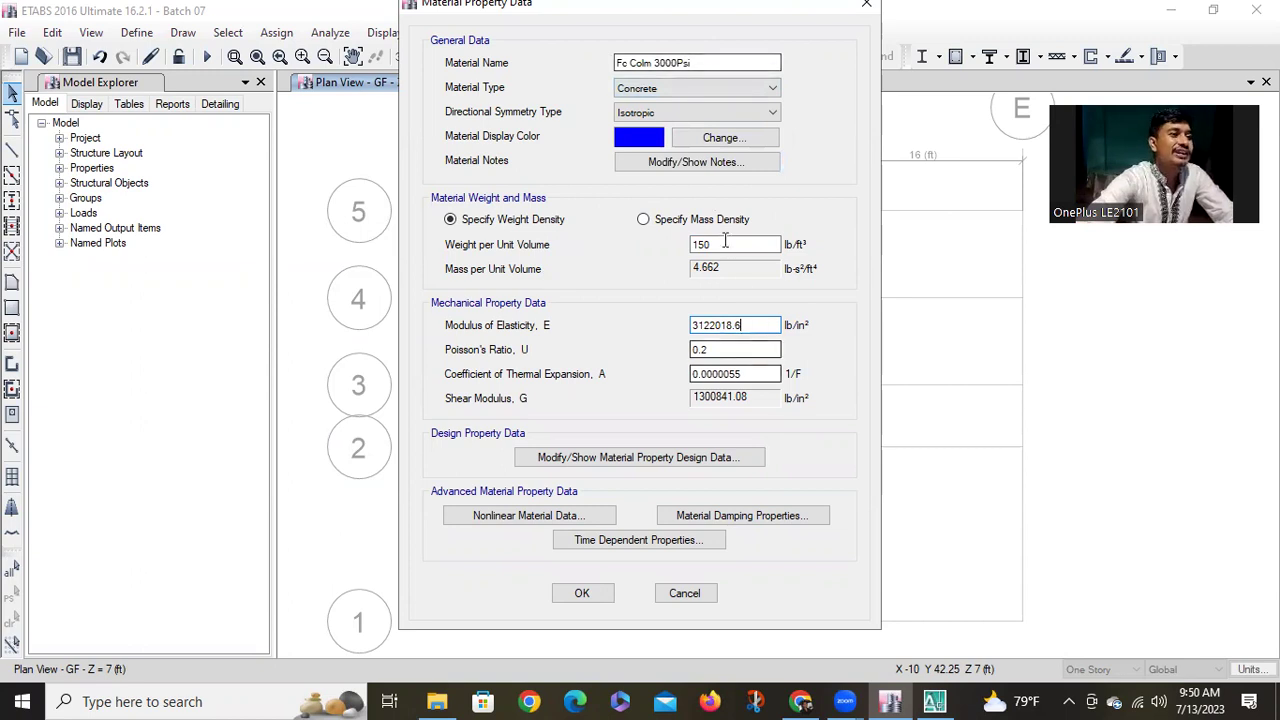
{"action": "left_click", "coordinate": [655, 63]}
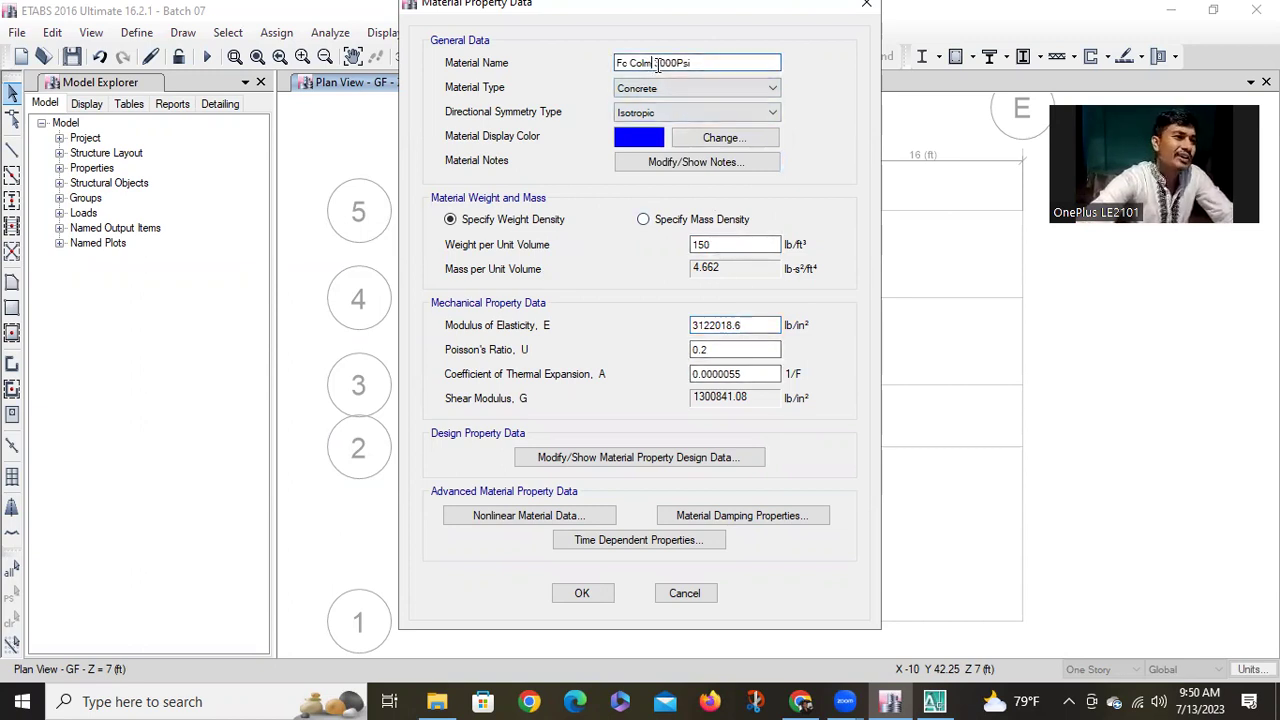
{"action": "type", "text": "( stone "}
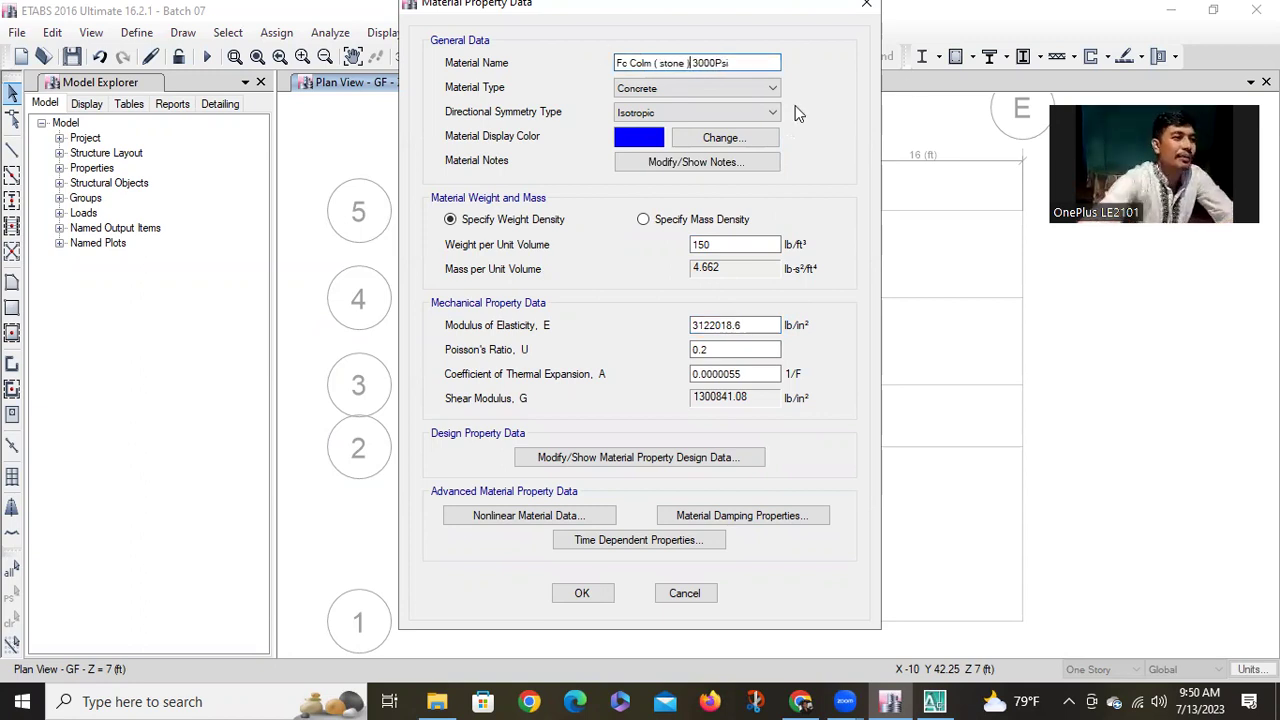
{"action": "type", "text": ")"}
Examine the material's weight per unit volume and modulus of elasticity
{"action": "left_click", "coordinate": [725, 244]}
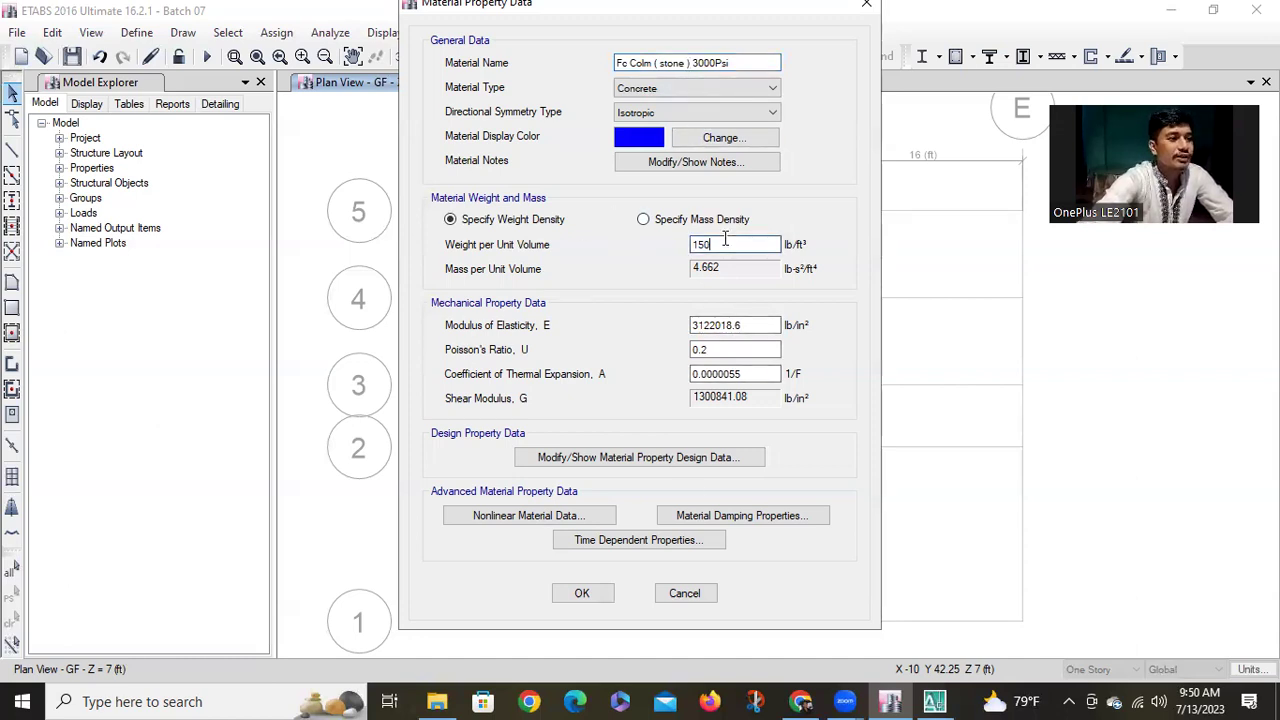
{"action": "left_click", "coordinate": [760, 329]}
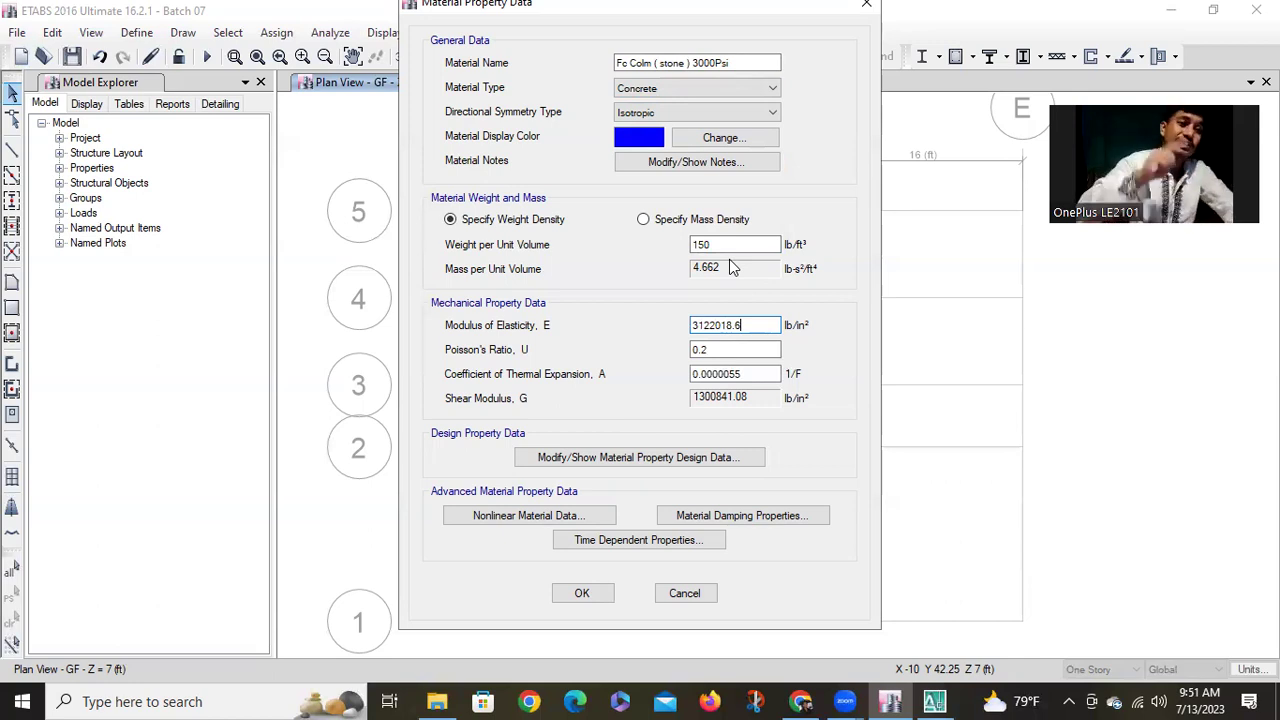
{"action": "left_click", "coordinate": [750, 248]}
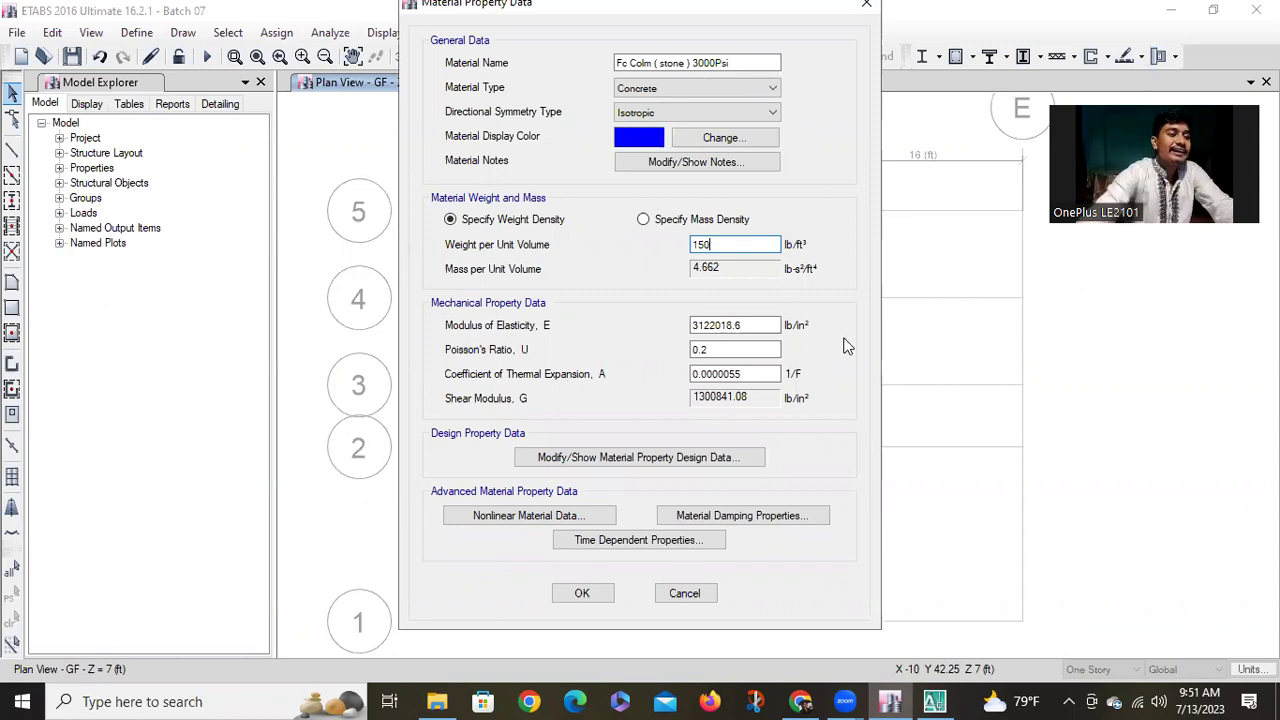
{"action": "left_click", "coordinate": [759, 328]}
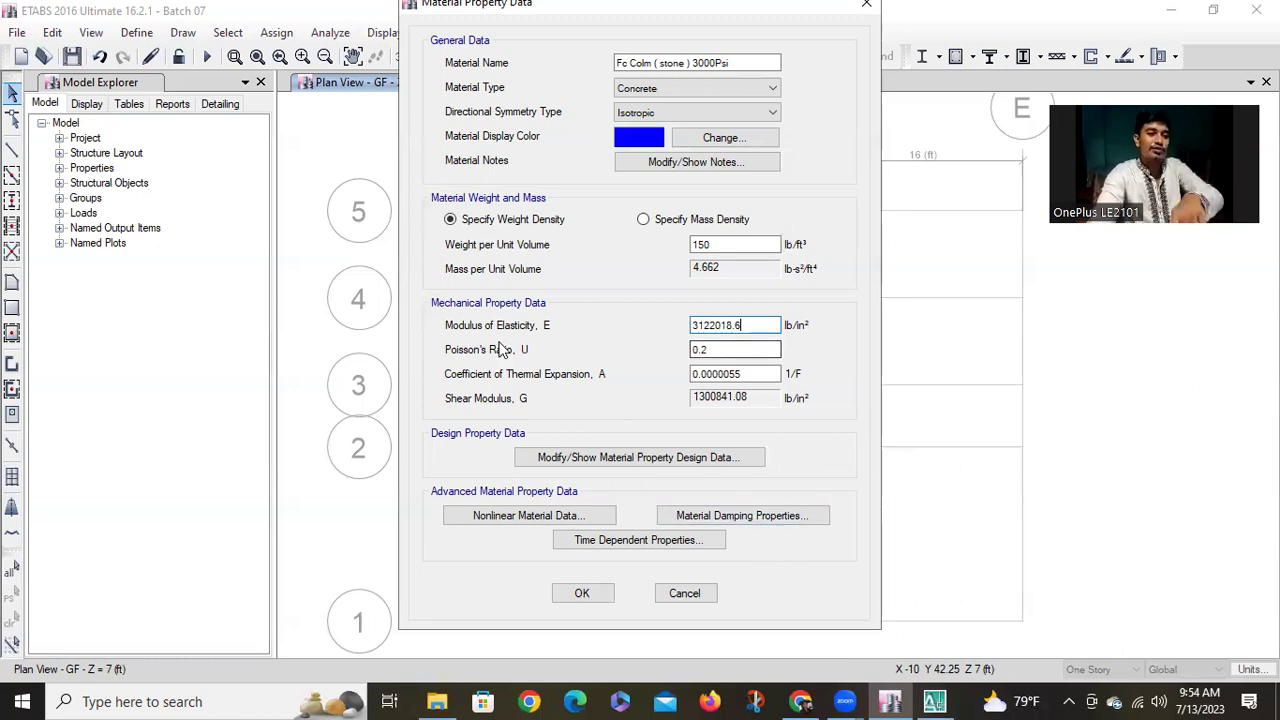
{"action": "left_click", "coordinate": [771, 325]}
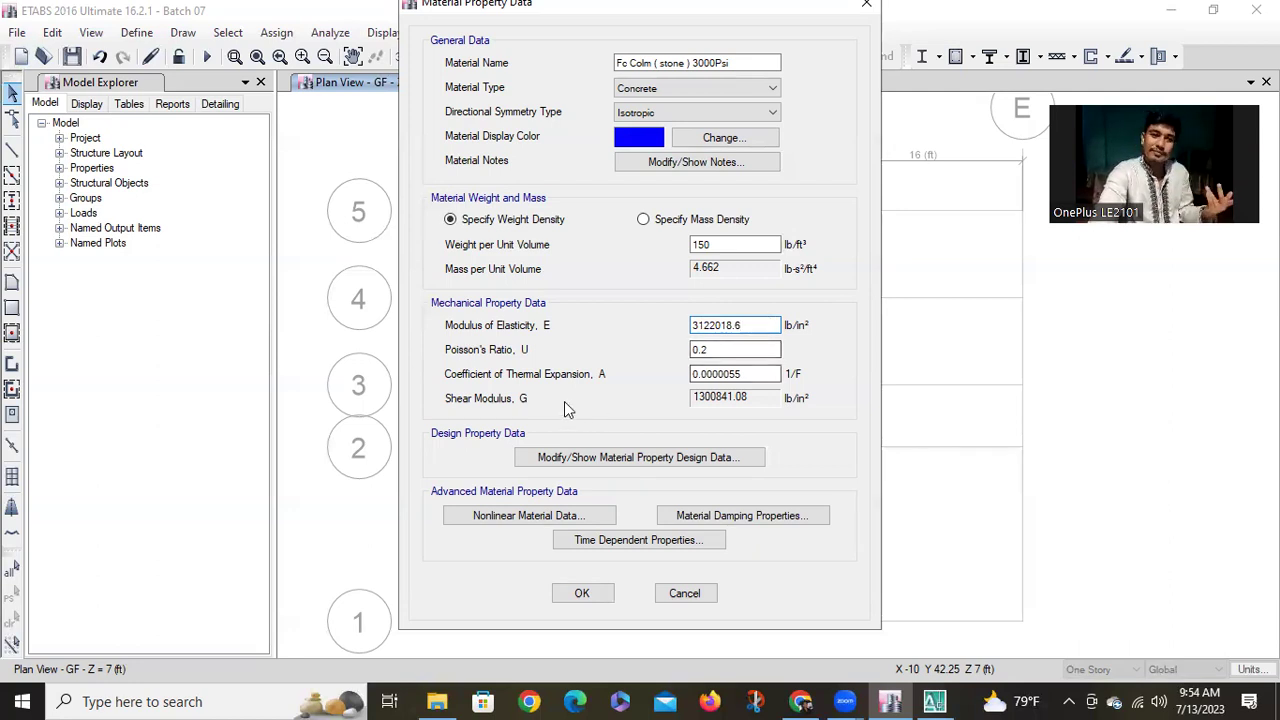
{"action": "left_click", "coordinate": [684, 63]}
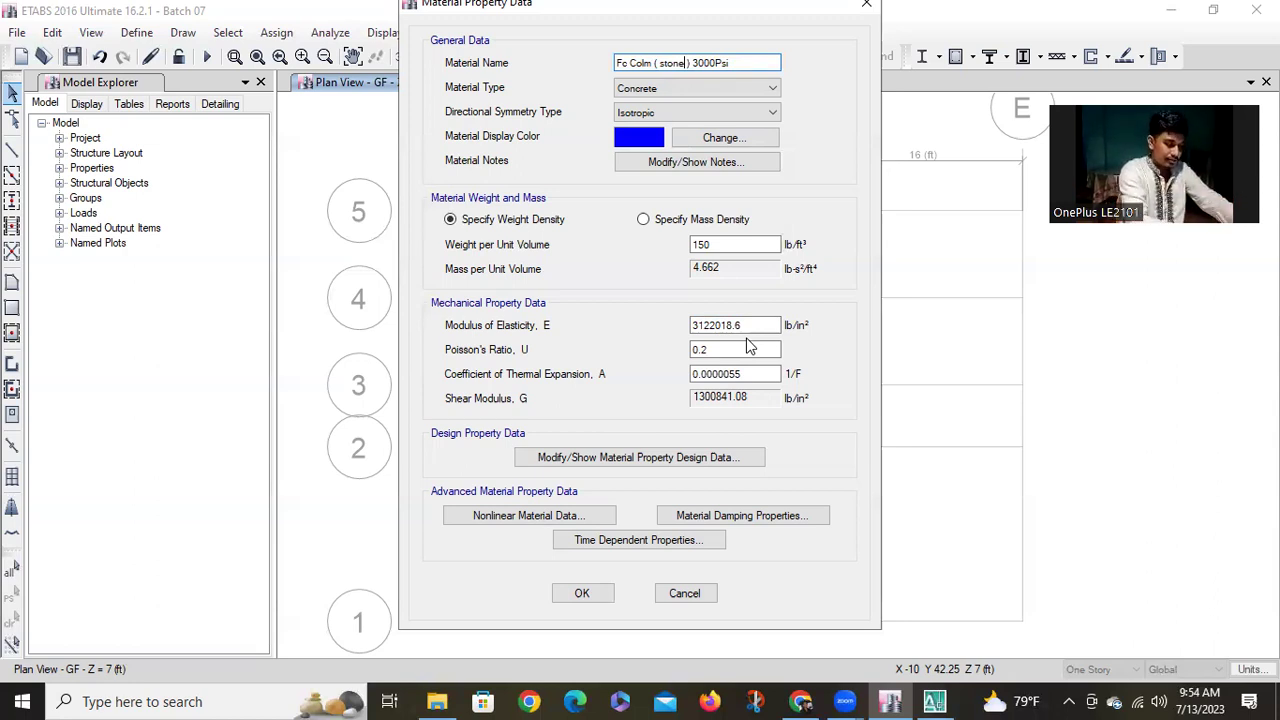
Accept the specified concrete compressive strength in the design data and finish the column material's definition
{"action": "left_click", "coordinate": [625, 457]}
{"action": "left_click", "coordinate": [734, 298]}
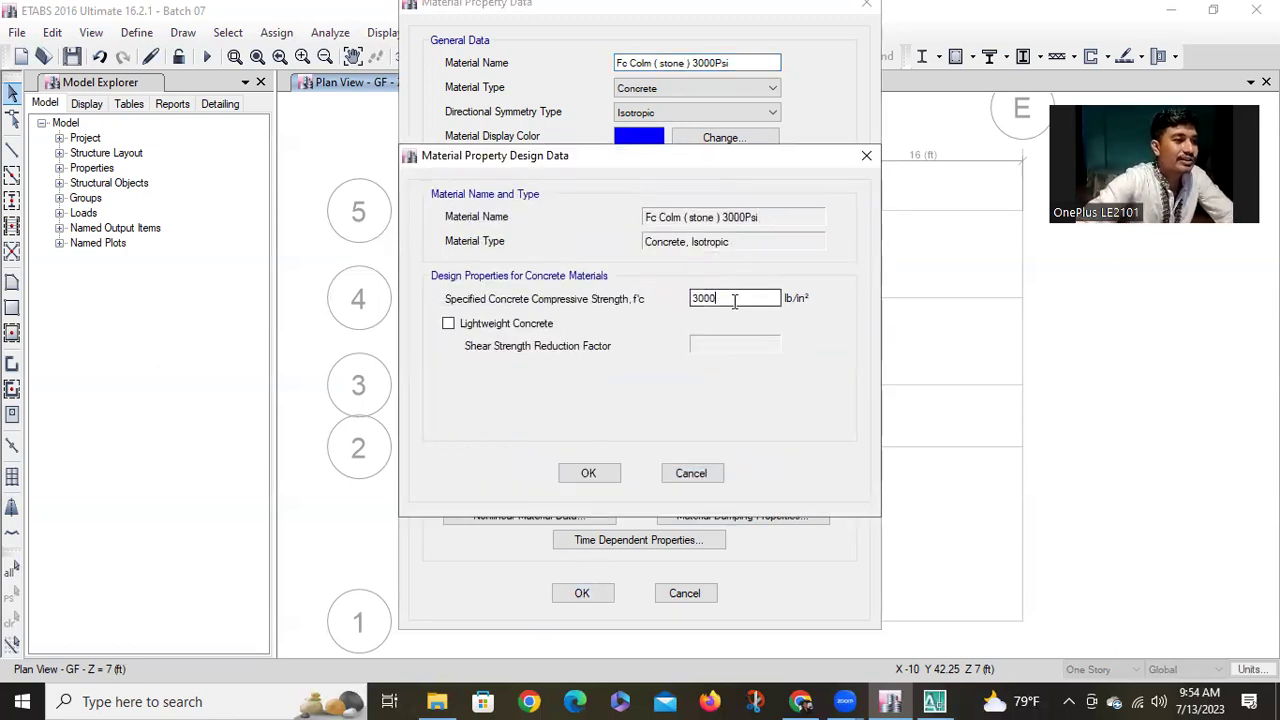
{"action": "left_click", "coordinate": [586, 472]}
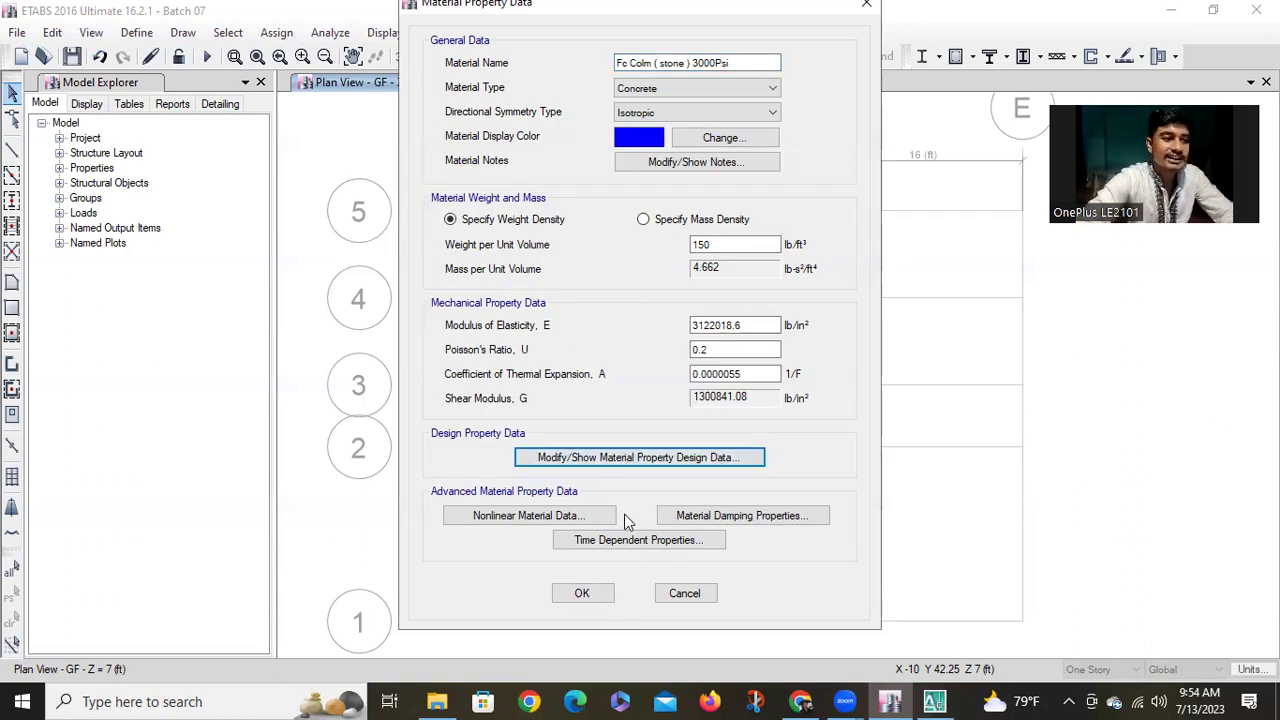
{"action": "left_click", "coordinate": [578, 598]}
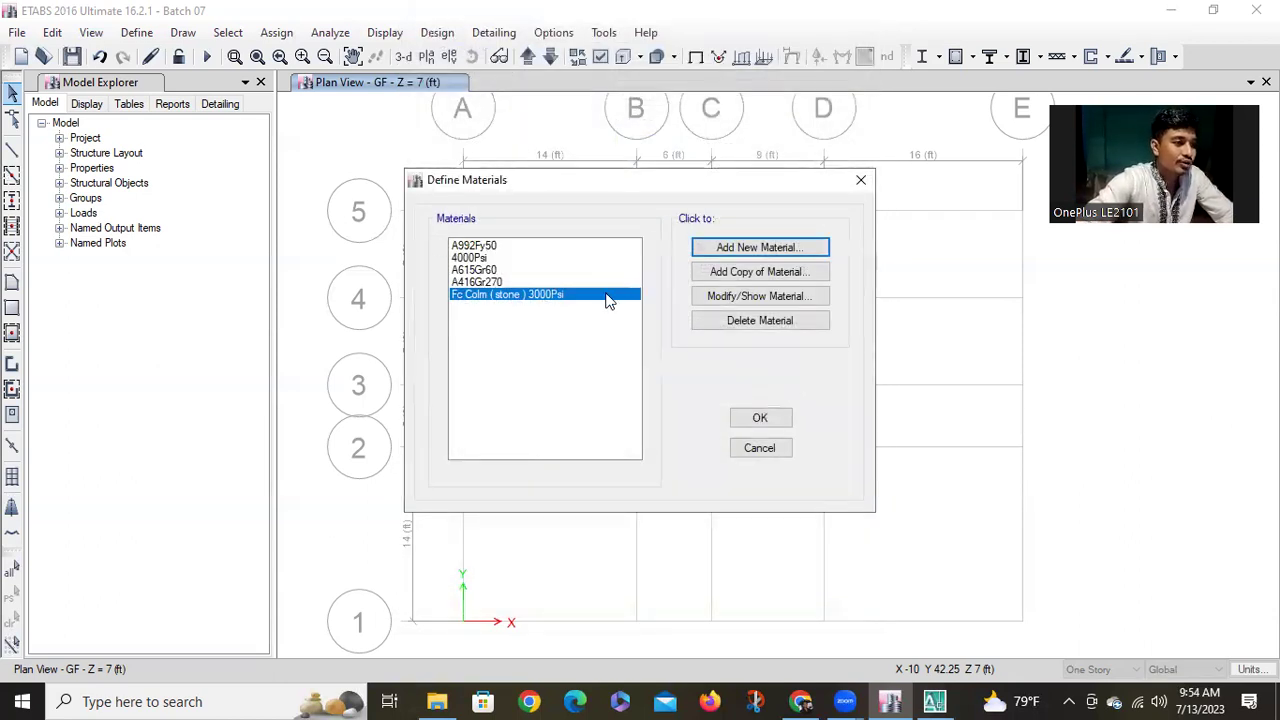
{"action": "left_click", "coordinate": [760, 418]}
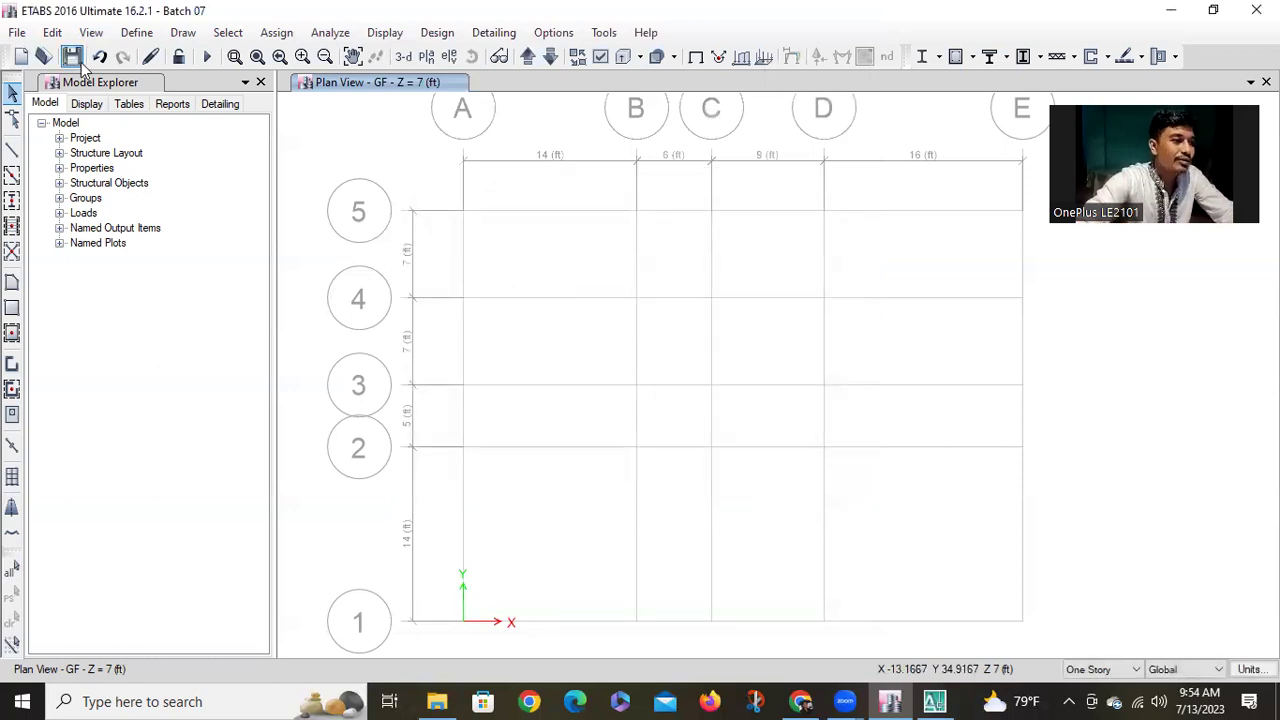